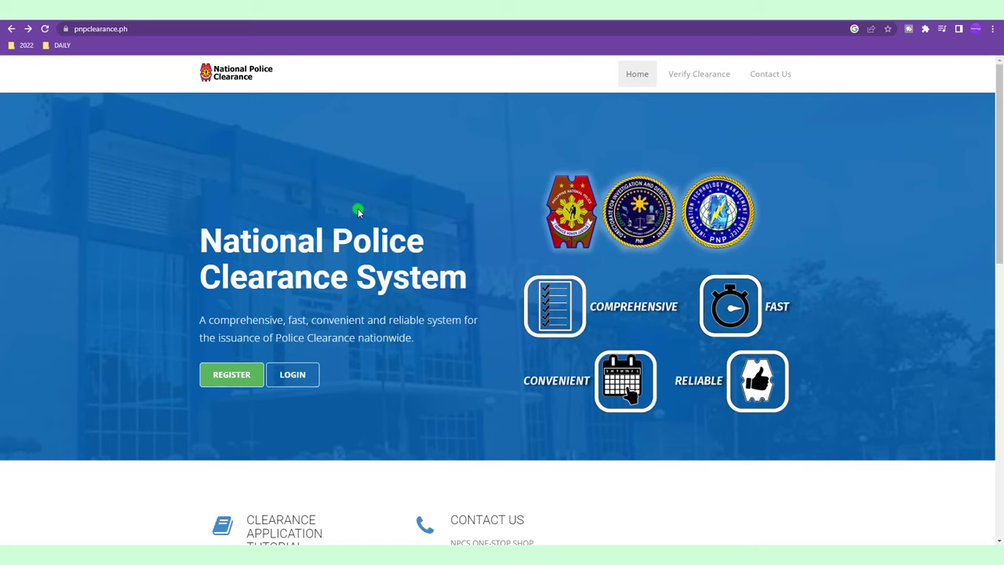
Step: Start a new applicant registration and accept the Agreement and Privacy Policy terms, continuing to the following terms page
{"action": "left_click", "coordinate": [235, 380]}
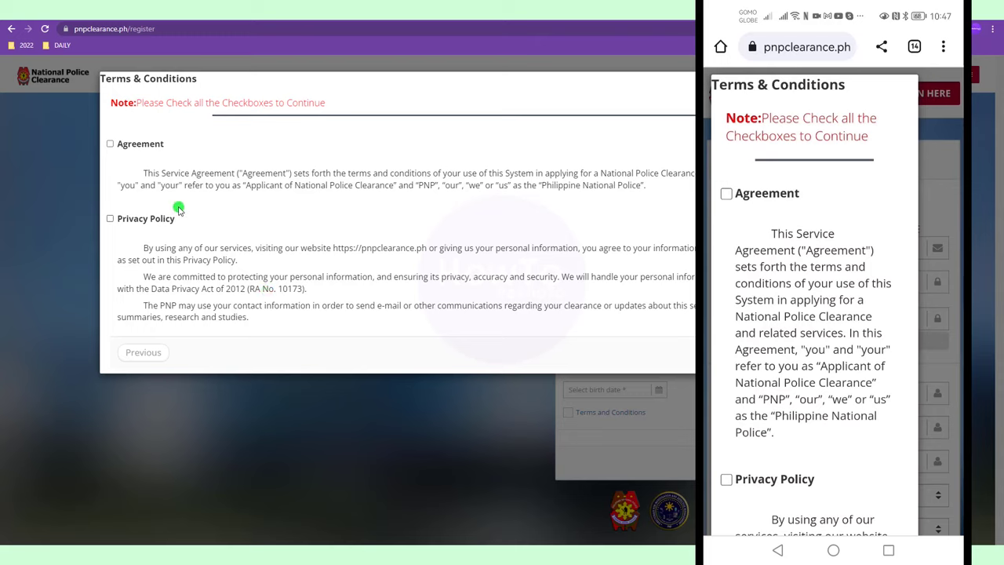
{"action": "left_click", "coordinate": [110, 145]}
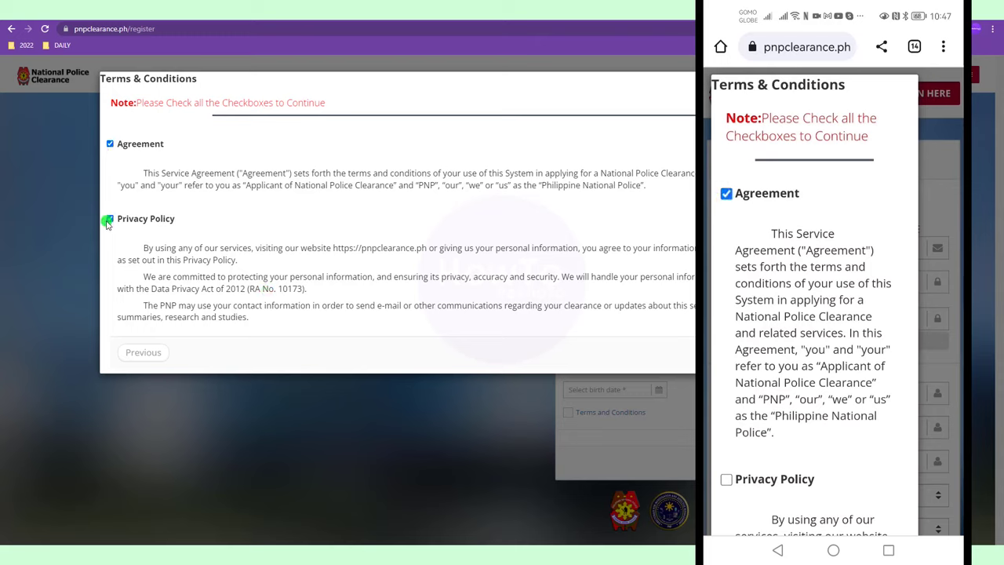
{"action": "left_click", "coordinate": [110, 220]}
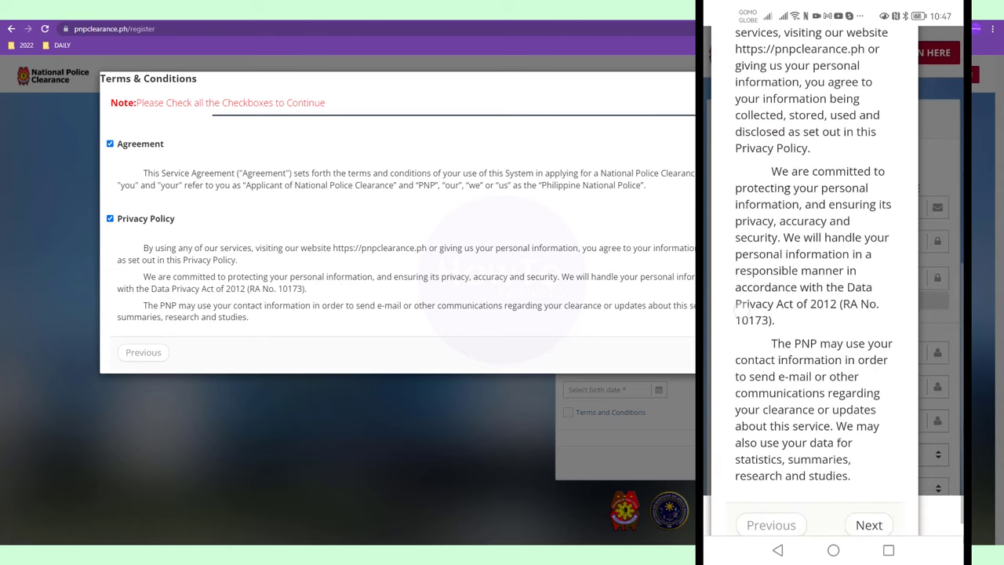
{"action": "left_click", "coordinate": [871, 353]}
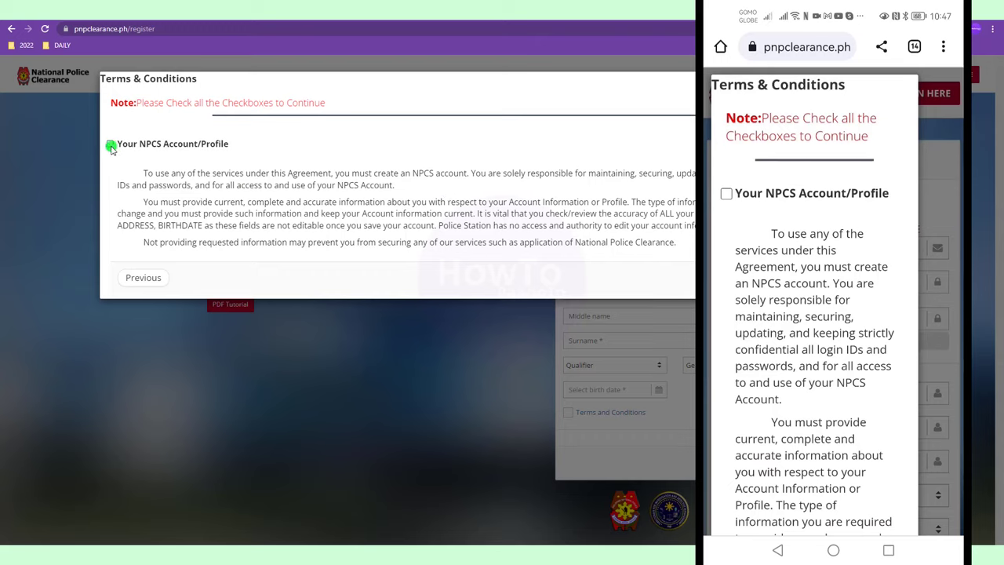
Step: Accept the Your NPCS Account/Profile terms and continue to the following terms page
{"action": "left_click", "coordinate": [110, 144]}
{"action": "scroll", "coordinate": [812, 392], "scroll_direction": "down", "scroll_amount": 10}
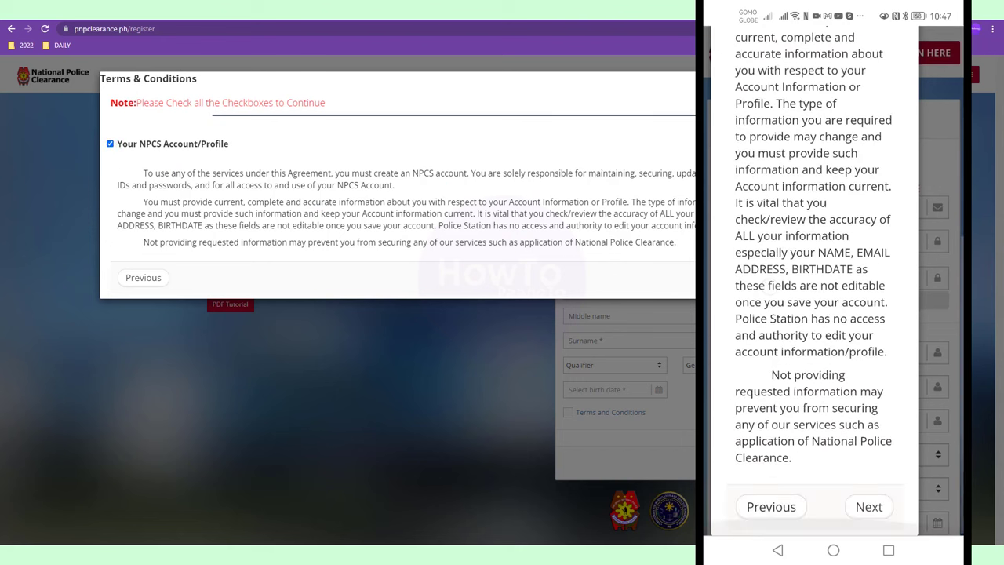
{"action": "left_click", "coordinate": [870, 507]}
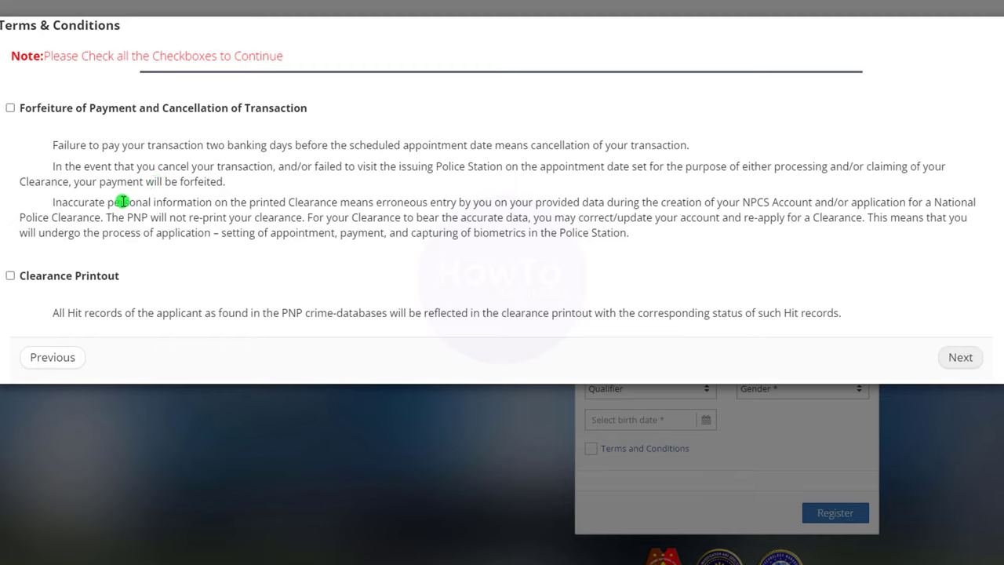
Step: Review and accept the Forfeiture of Payment and Cancellation of Transaction and the Clearance Printout terms, and continue
{"action": "left_click_drag", "start_coordinate": [123, 203], "coordinate": [189, 204]}
{"action": "left_click_drag", "start_coordinate": [256, 204], "coordinate": [269, 203]}
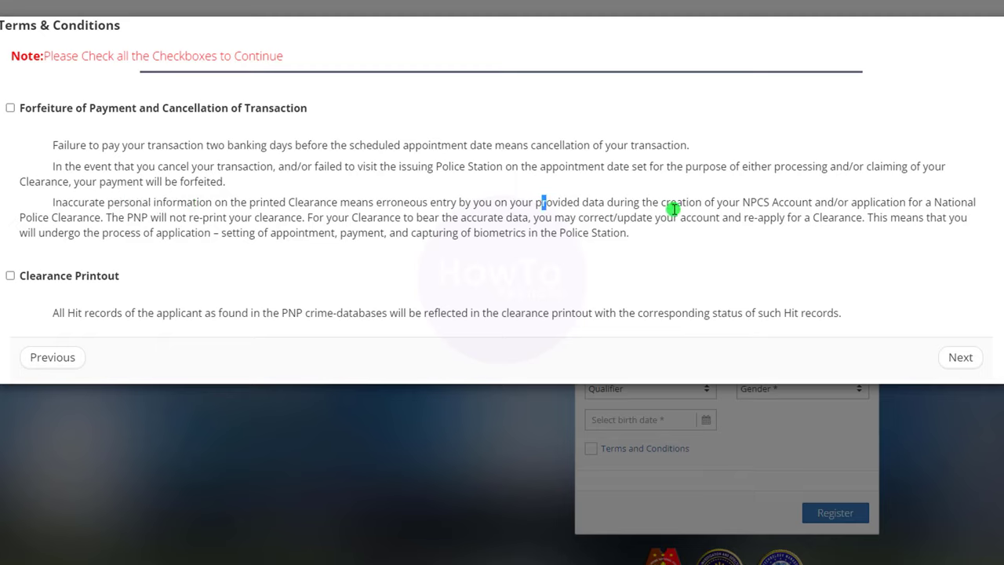
{"action": "left_click_drag", "start_coordinate": [687, 204], "coordinate": [640, 206]}
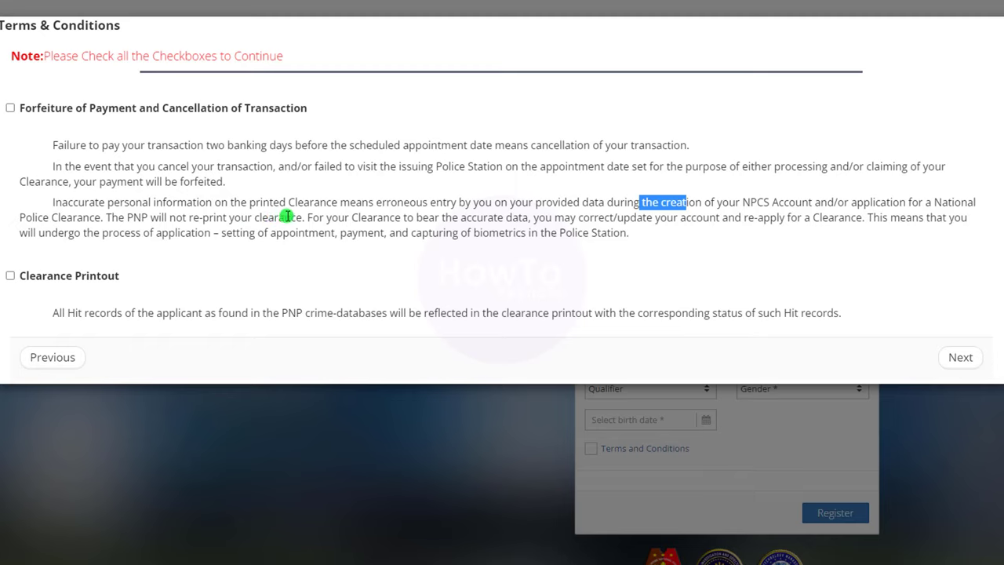
{"action": "left_click", "coordinate": [747, 219]}
{"action": "left_click_drag", "start_coordinate": [747, 218], "coordinate": [860, 216]}
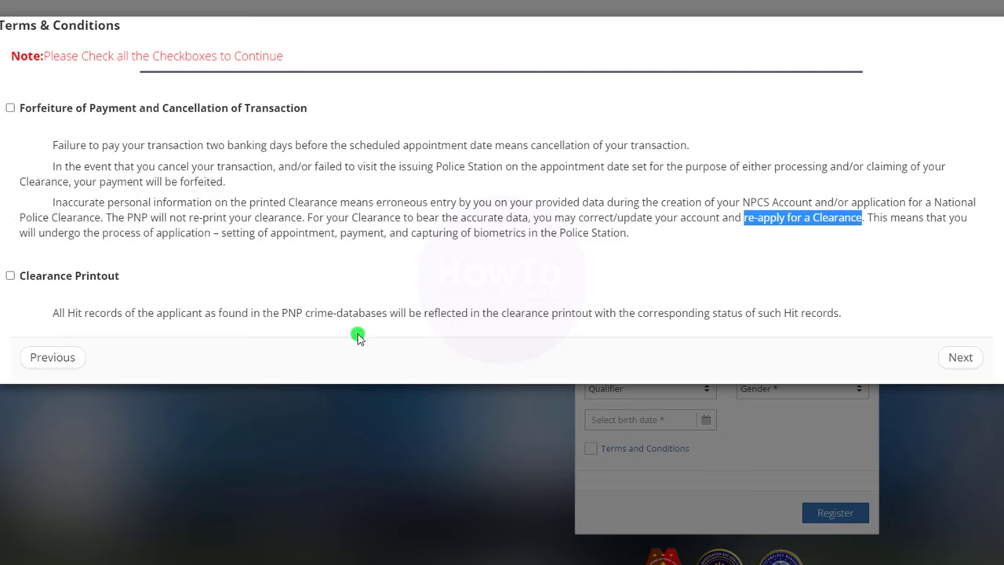
{"action": "left_click", "coordinate": [10, 109]}
{"action": "left_click", "coordinate": [10, 275]}
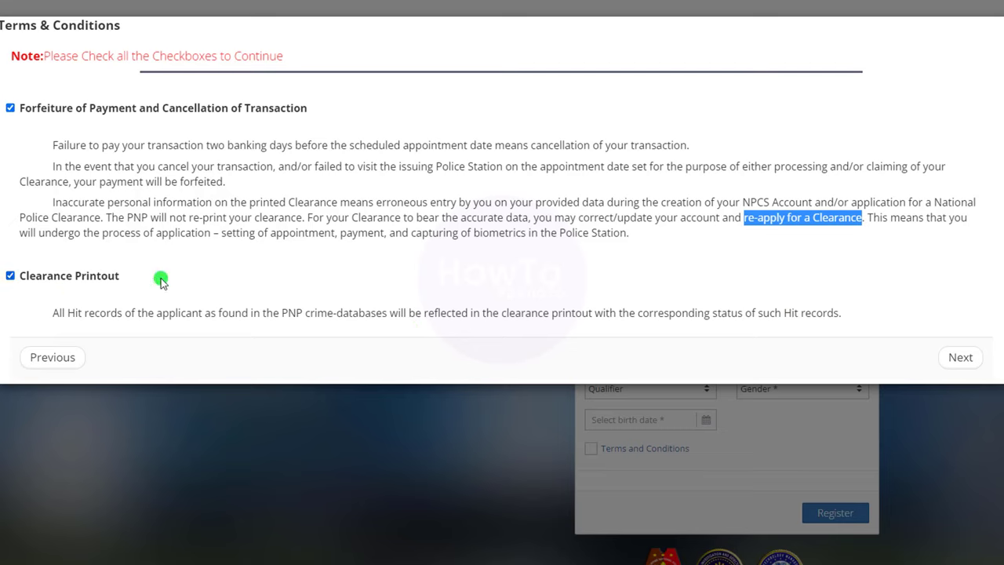
{"action": "left_click", "coordinate": [959, 355]}
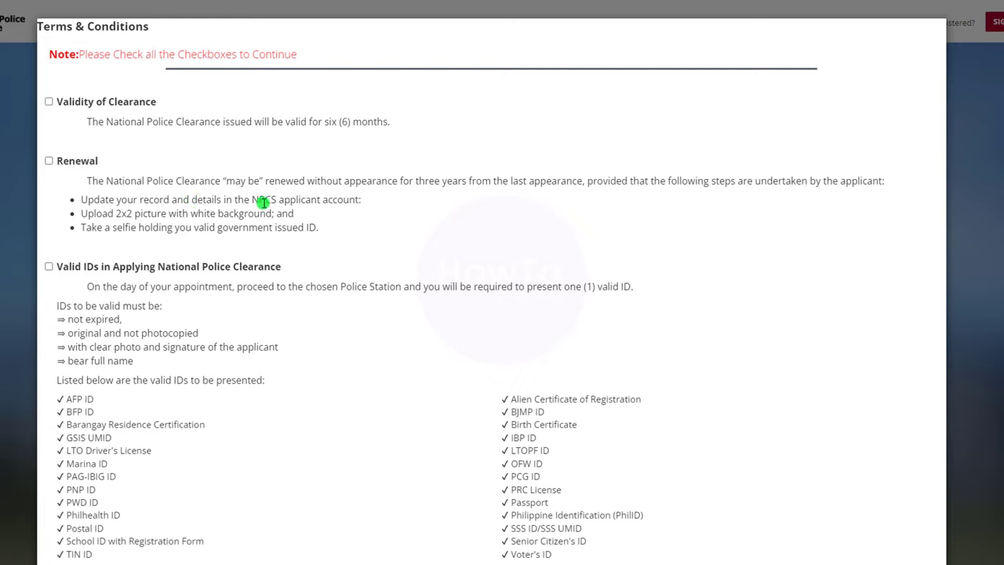
Step: Read the Renewal terms, covering renewal without appearance and the steps the applicant must undertake
{"action": "left_click_drag", "start_coordinate": [361, 185], "coordinate": [313, 188]}
{"action": "left_click", "coordinate": [366, 196]}
{"action": "left_click_drag", "start_coordinate": [399, 180], "coordinate": [317, 181]}
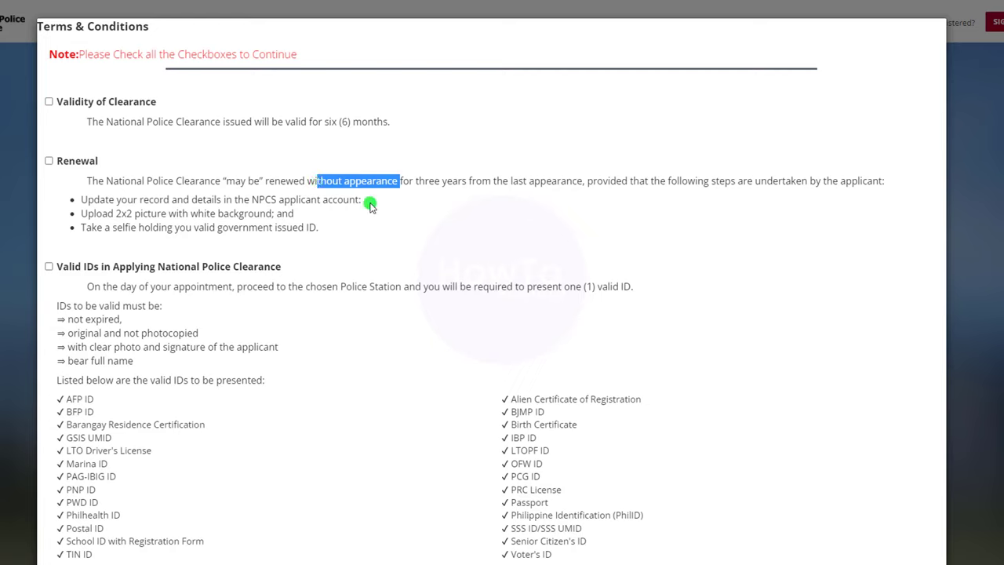
{"action": "left_click", "coordinate": [427, 181]}
{"action": "left_click_drag", "start_coordinate": [433, 180], "coordinate": [467, 180]}
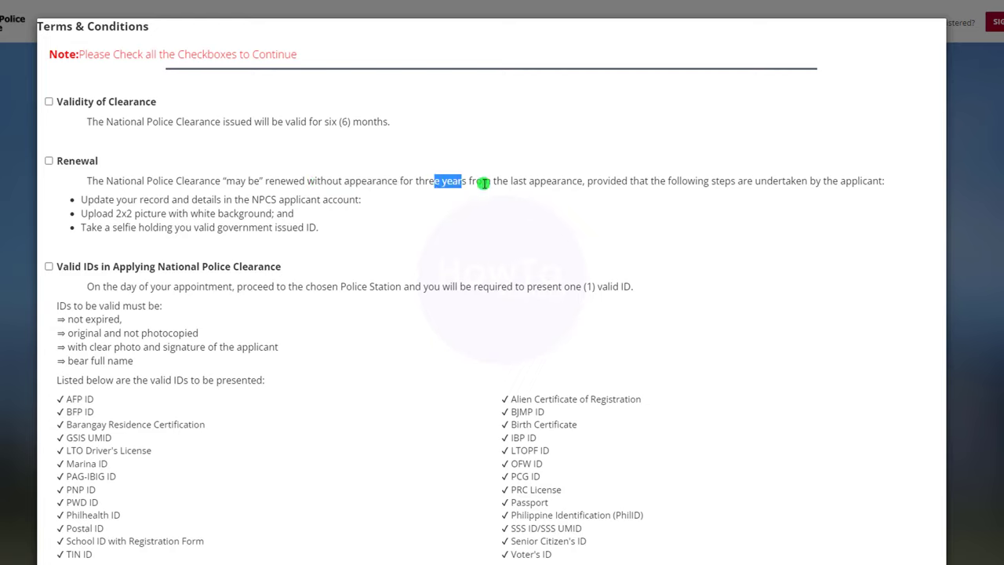
{"action": "left_click", "coordinate": [549, 181]}
{"action": "left_click_drag", "start_coordinate": [577, 182], "coordinate": [585, 182]}
{"action": "left_click_drag", "start_coordinate": [318, 227], "coordinate": [200, 197]}
{"action": "left_click", "coordinate": [179, 214]}
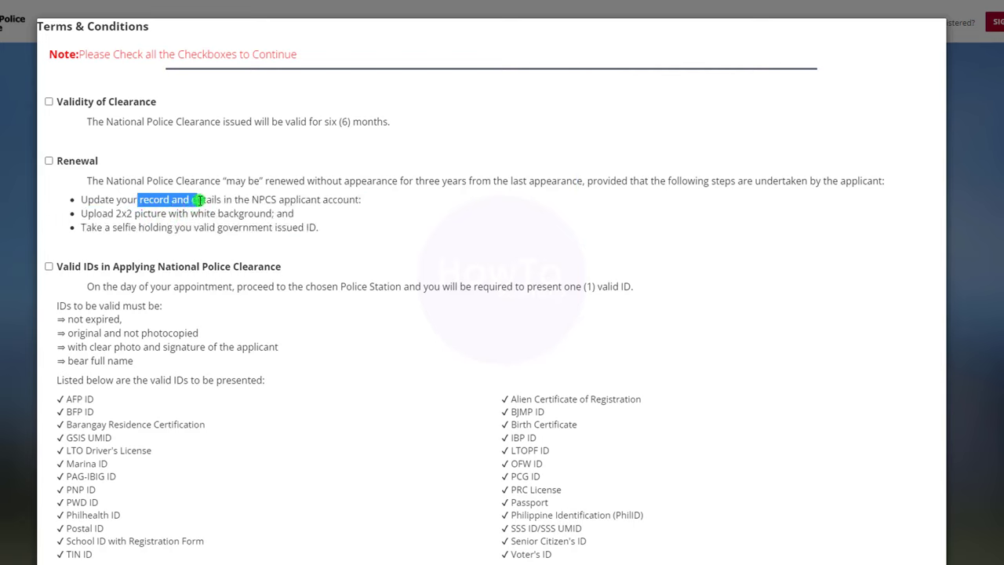
{"action": "left_click_drag", "start_coordinate": [126, 213], "coordinate": [199, 227]}
{"action": "left_click_drag", "start_coordinate": [287, 227], "coordinate": [233, 228]}
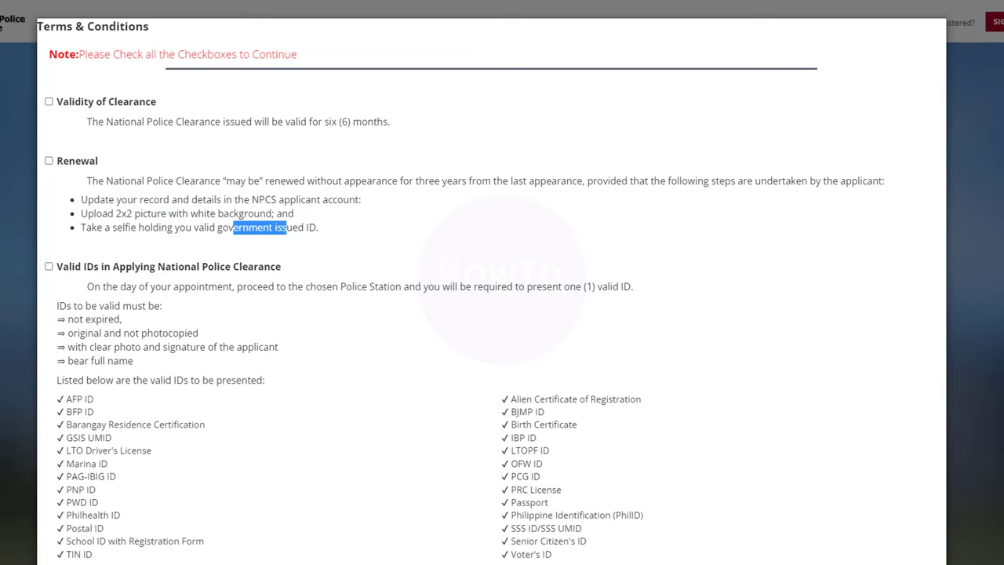
Step: Examine the list of valid IDs for applying and the alternative for applicants without a valid ID
{"action": "scroll", "coordinate": [491, 279], "scroll_direction": "down", "scroll_amount": 1}
{"action": "left_click", "coordinate": [168, 328]}
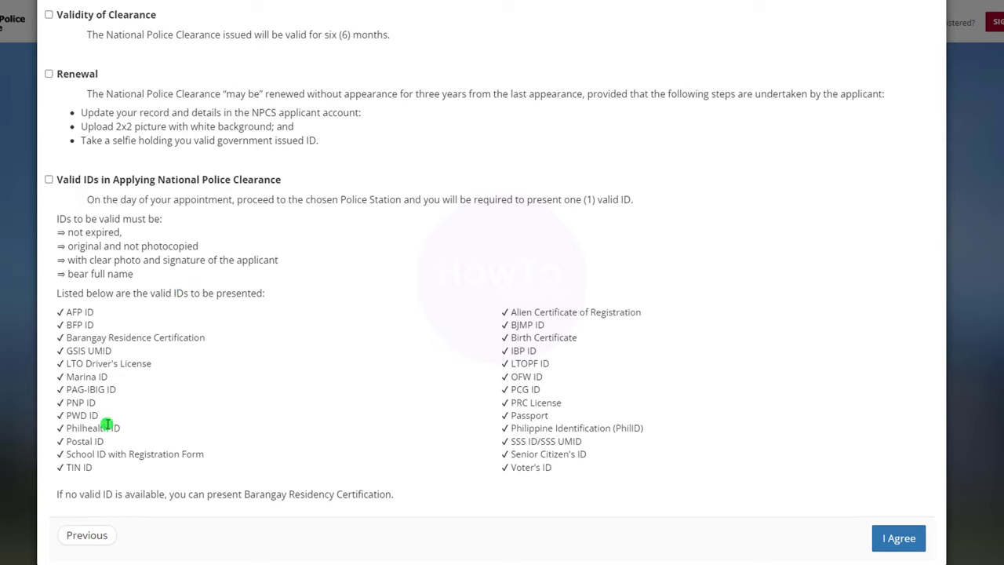
{"action": "left_click_drag", "start_coordinate": [83, 459], "coordinate": [206, 459]}
{"action": "left_click", "coordinate": [104, 471]}
{"action": "left_click_drag", "start_coordinate": [539, 342], "coordinate": [550, 352]}
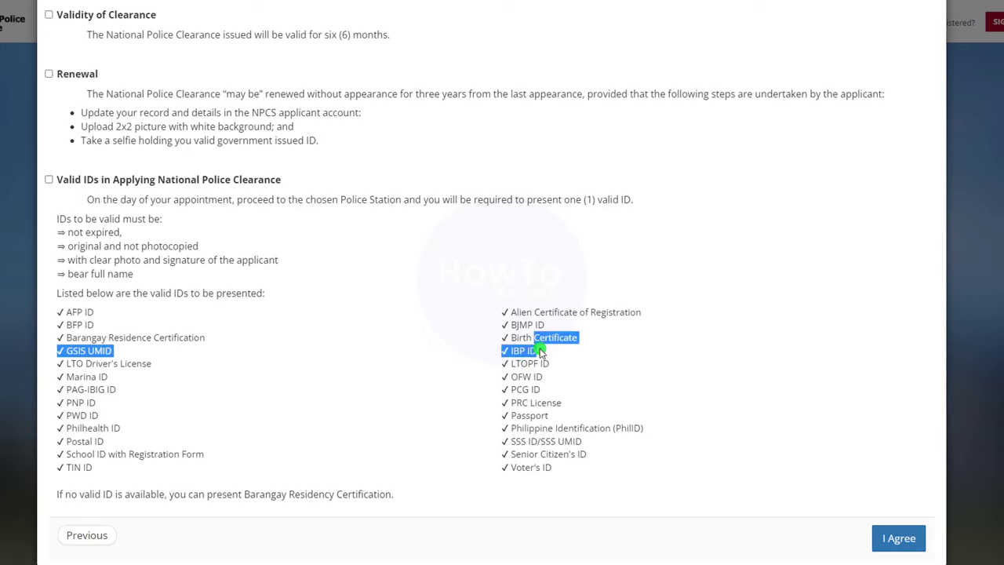
{"action": "left_click", "coordinate": [545, 438]}
{"action": "left_click_drag", "start_coordinate": [551, 465], "coordinate": [94, 324]}
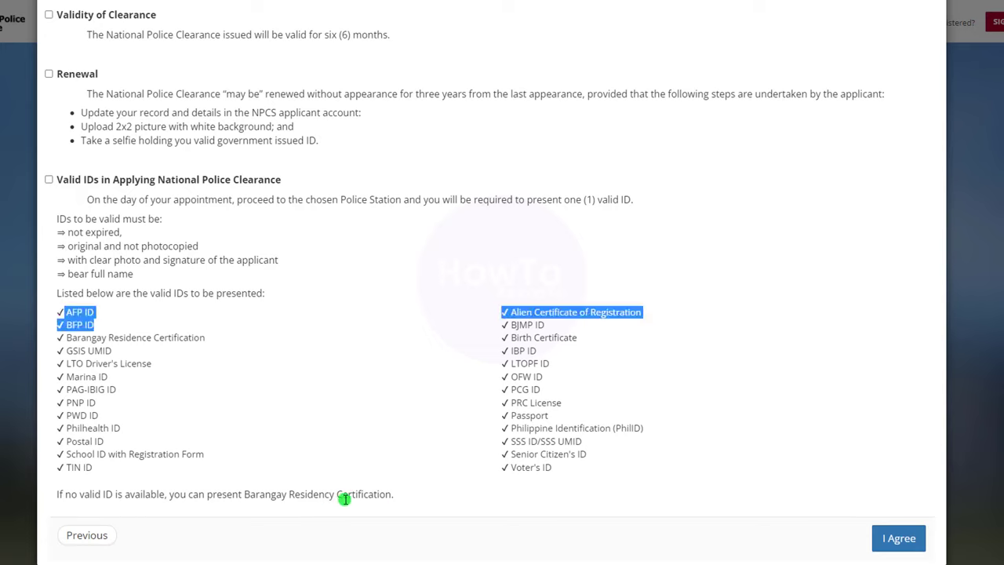
{"action": "left_click", "coordinate": [262, 497]}
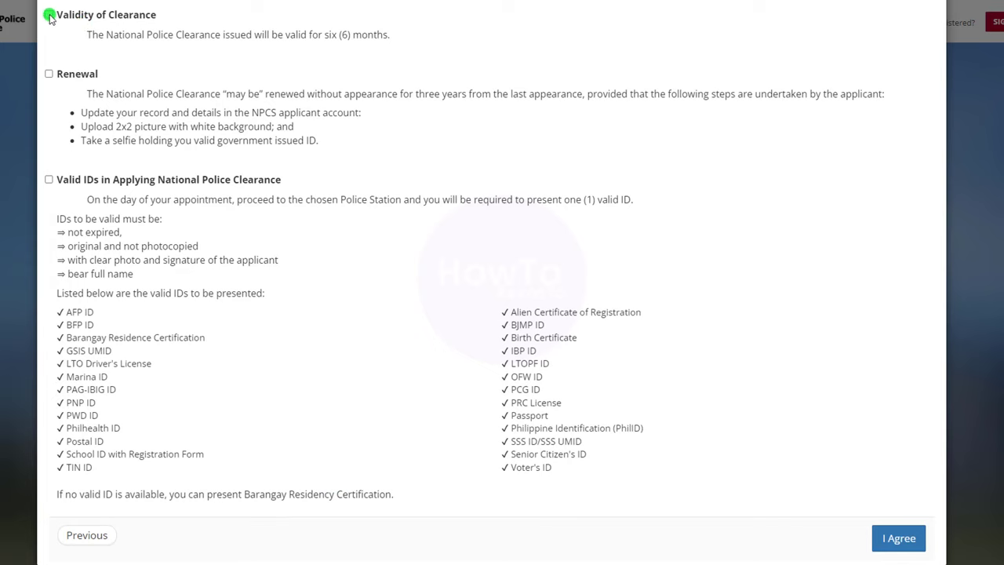
Step: Accept the Validity of Clearance, Renewal and Valid IDs terms and agree to the Terms & Conditions
{"action": "left_click", "coordinate": [49, 15]}
{"action": "left_click", "coordinate": [49, 75]}
{"action": "left_click", "coordinate": [48, 178]}
{"action": "left_click", "coordinate": [897, 538]}
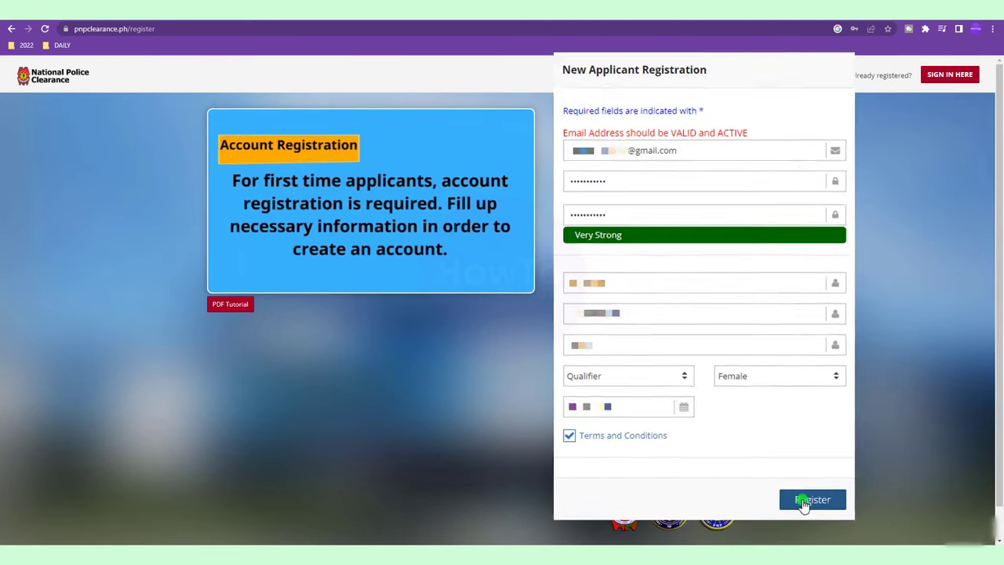
Step: Submit the completed new applicant registration form and save the account information
{"action": "left_click", "coordinate": [756, 464]}
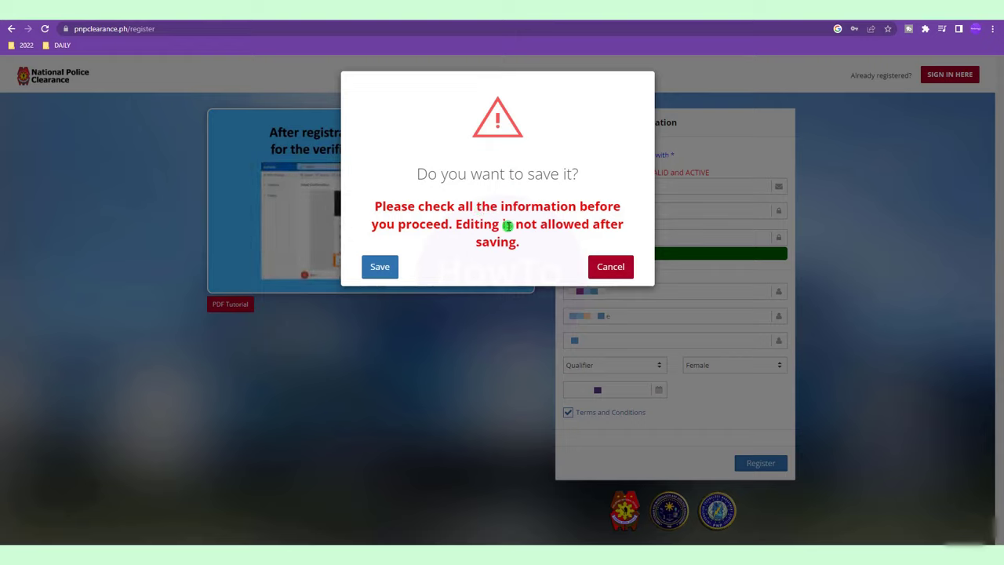
{"action": "left_click", "coordinate": [610, 268]}
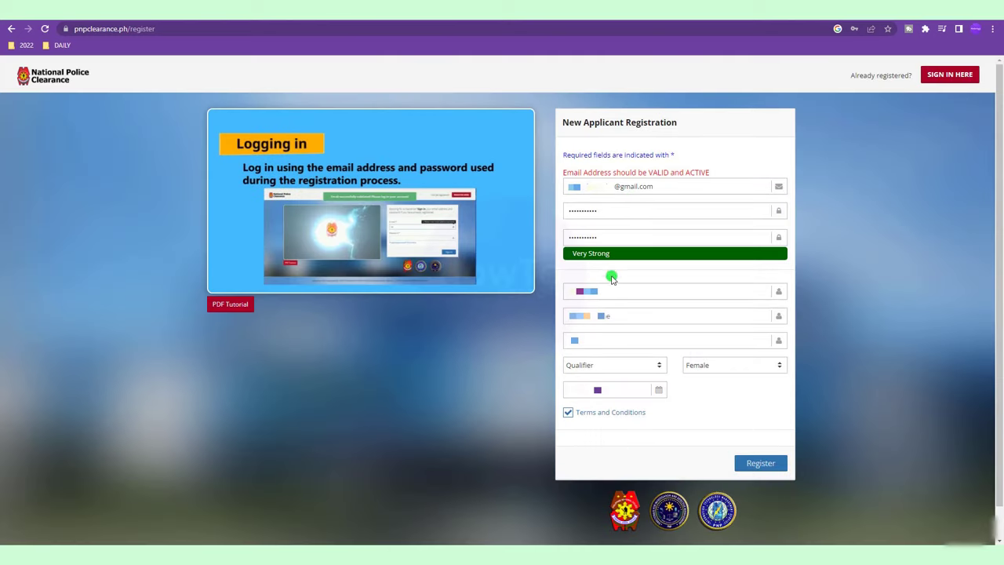
{"action": "left_click", "coordinate": [761, 465]}
{"action": "left_click", "coordinate": [380, 270]}
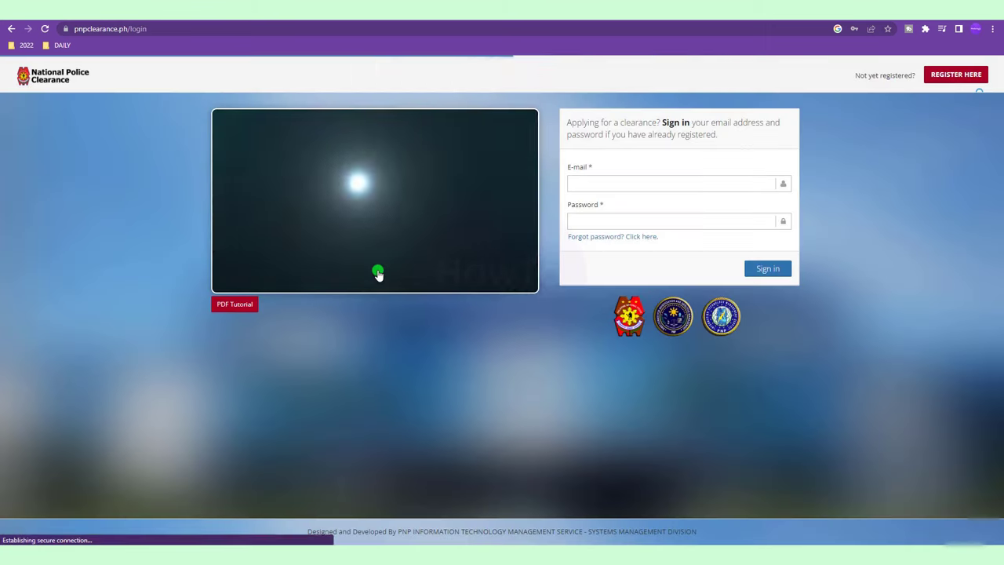
Step: Sign in to the new account by entering the registered e-mail address and the account password
{"action": "left_click", "coordinate": [595, 186]}
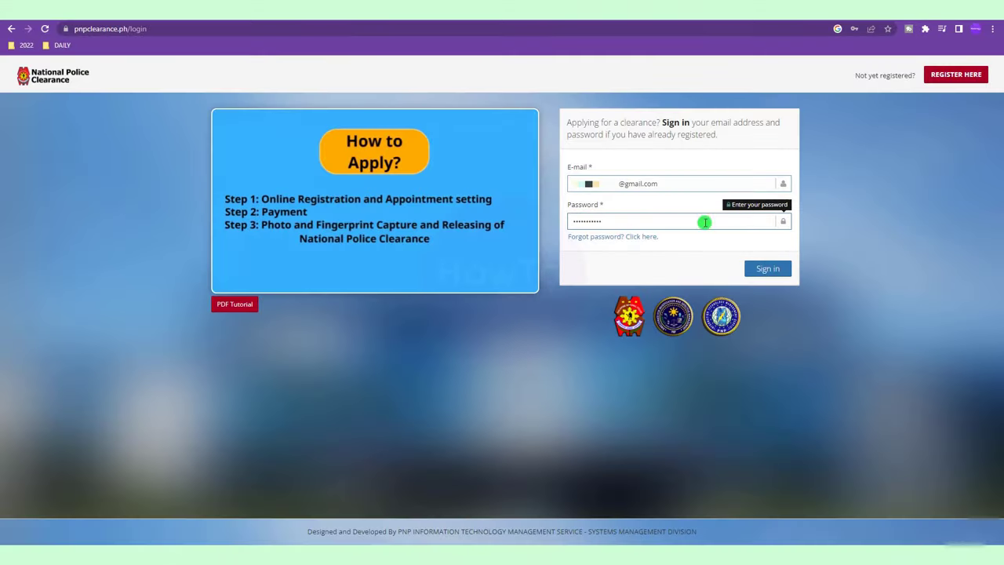
{"action": "left_click", "coordinate": [758, 273]}
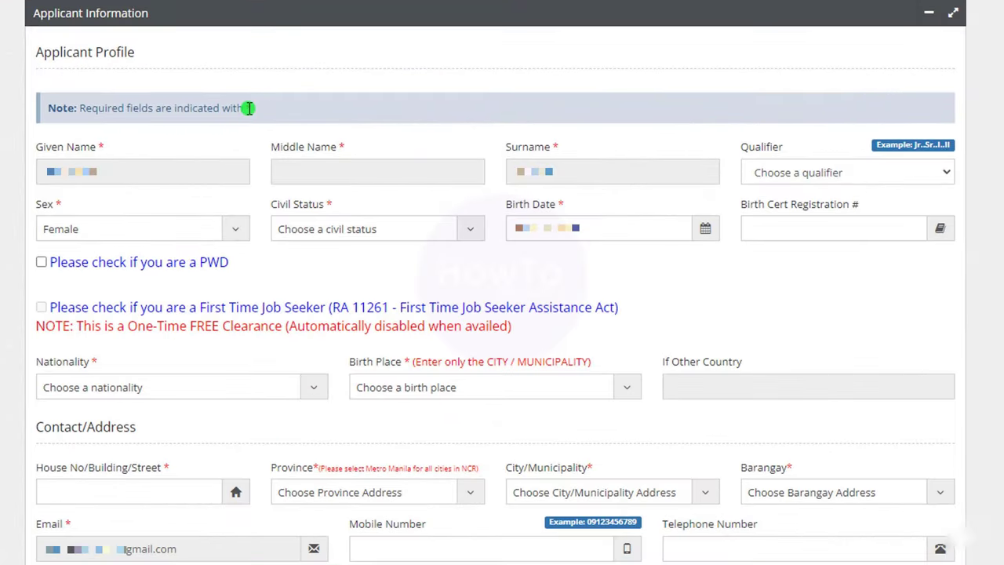
Step: Complete the required applicant profile fields, including Filipino nationality, height 158 cm, weight 60 kg, Fair complexion and blood type O+, and save the profile
{"action": "left_click", "coordinate": [284, 170]}
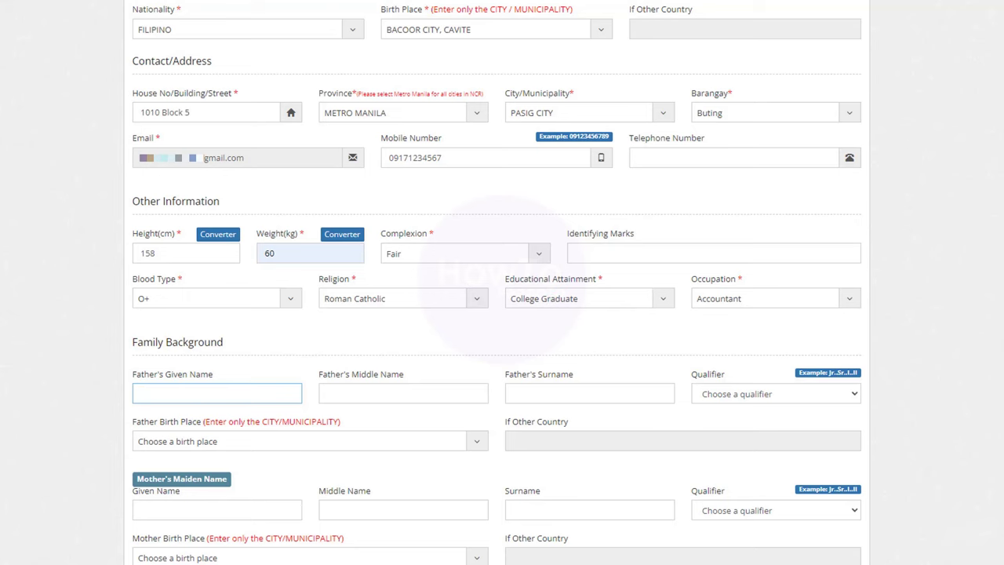
{"action": "scroll", "coordinate": [497, 284], "scroll_direction": "down", "scroll_amount": 3}
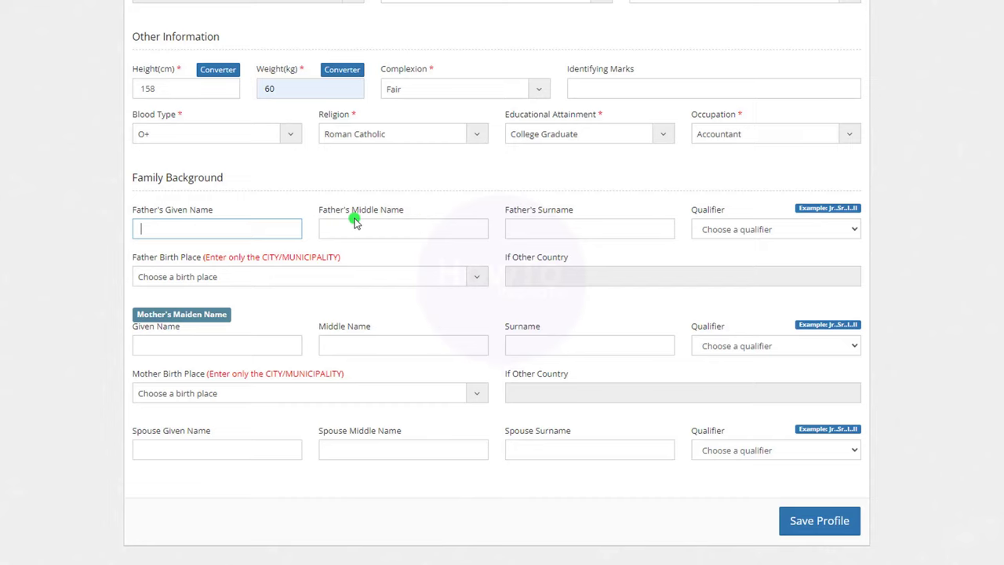
{"action": "left_click", "coordinate": [806, 525]}
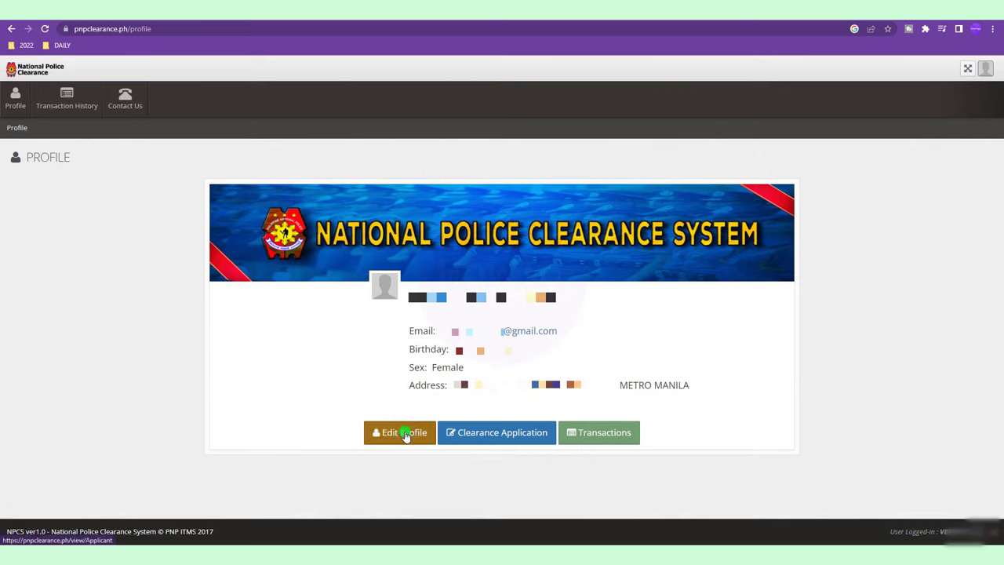
Step: Start a clearance application and set its purpose to General
{"action": "left_click", "coordinate": [488, 438]}
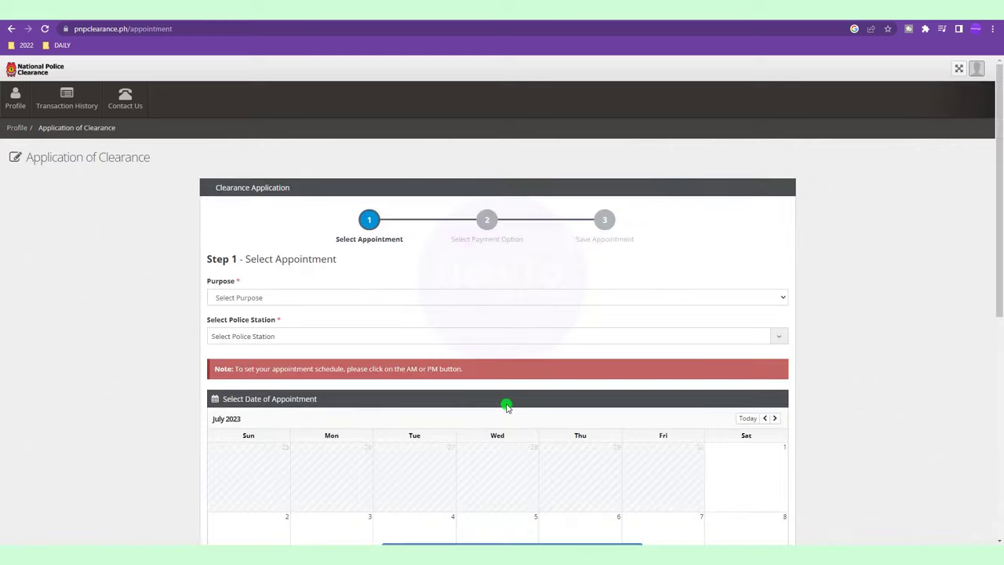
{"action": "left_click", "coordinate": [273, 300]}
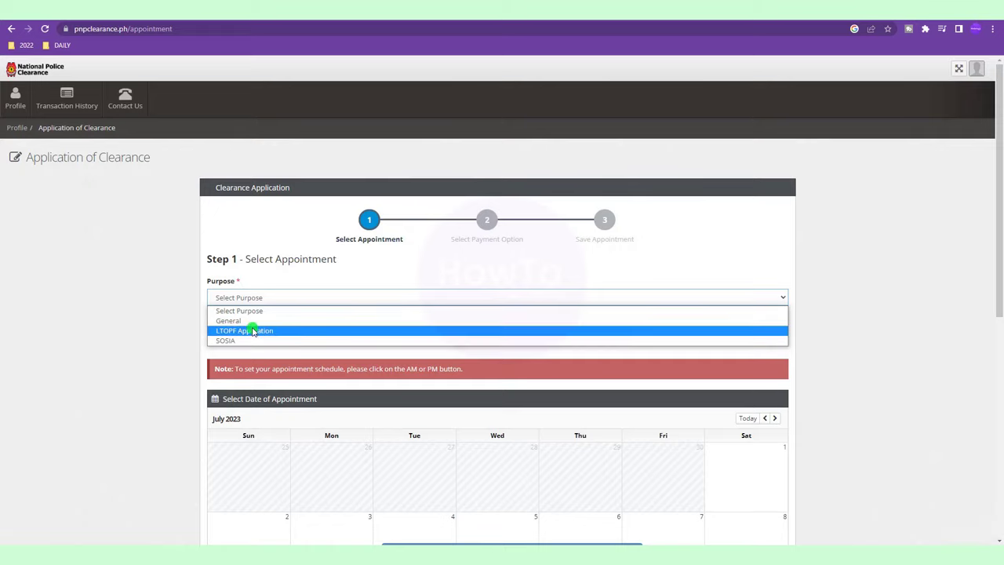
{"action": "left_click", "coordinate": [314, 37]}
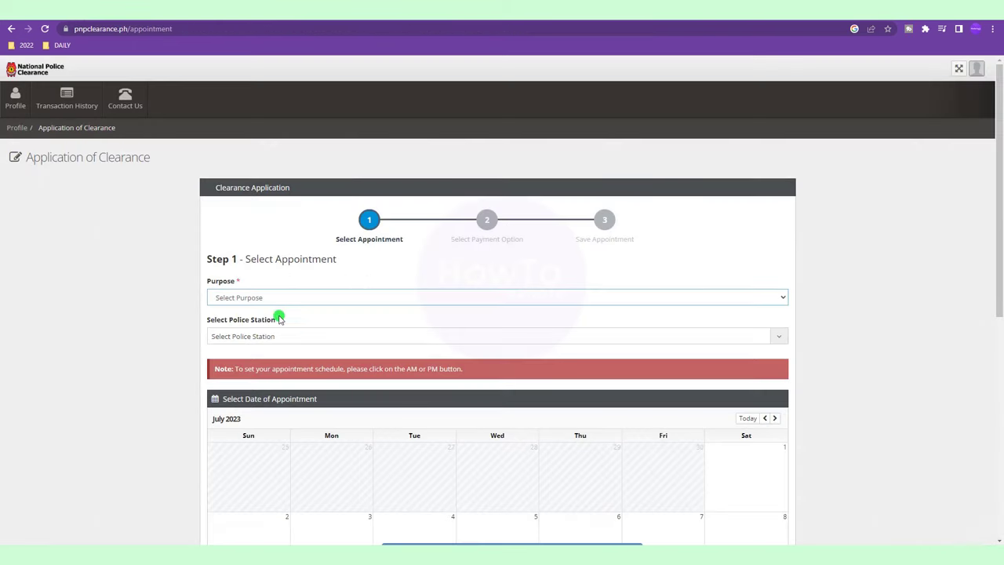
{"action": "left_click", "coordinate": [262, 300]}
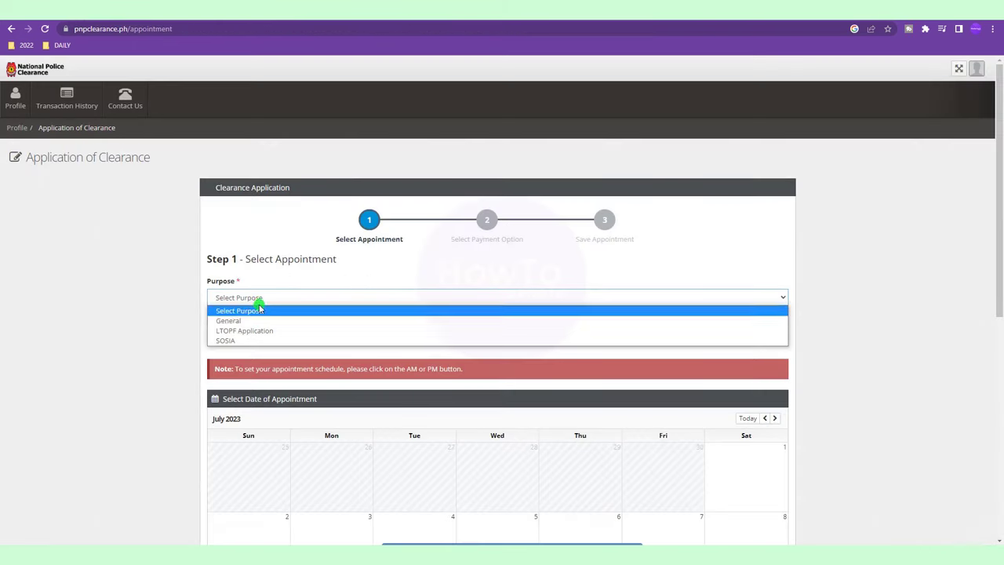
{"action": "left_click", "coordinate": [245, 324]}
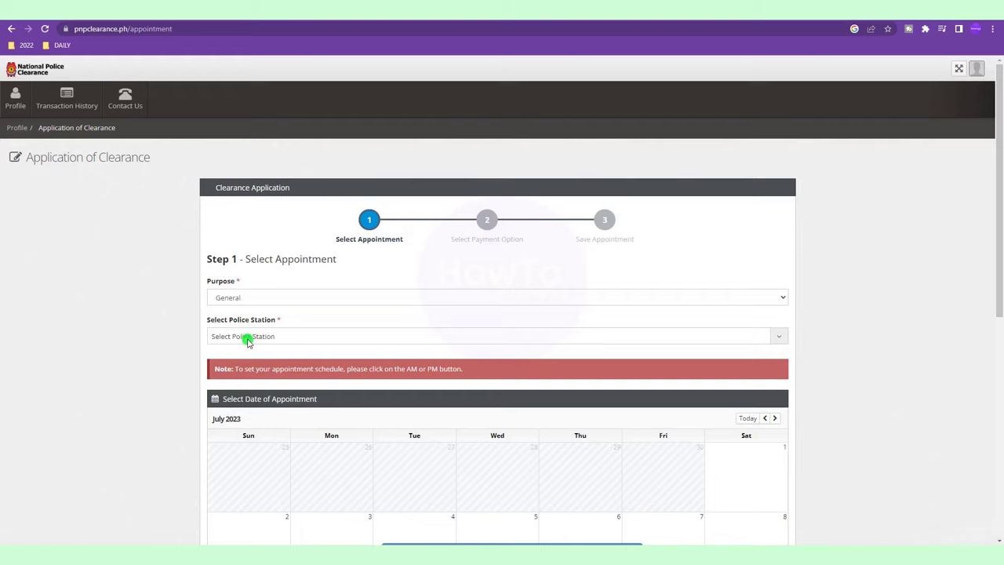
Step: Search the police station list for "pasig" and select PS 02 Pasig City - SS7 as the station
{"action": "left_click", "coordinate": [246, 337]}
{"action": "left_click_drag", "start_coordinate": [780, 380], "coordinate": [782, 395]}
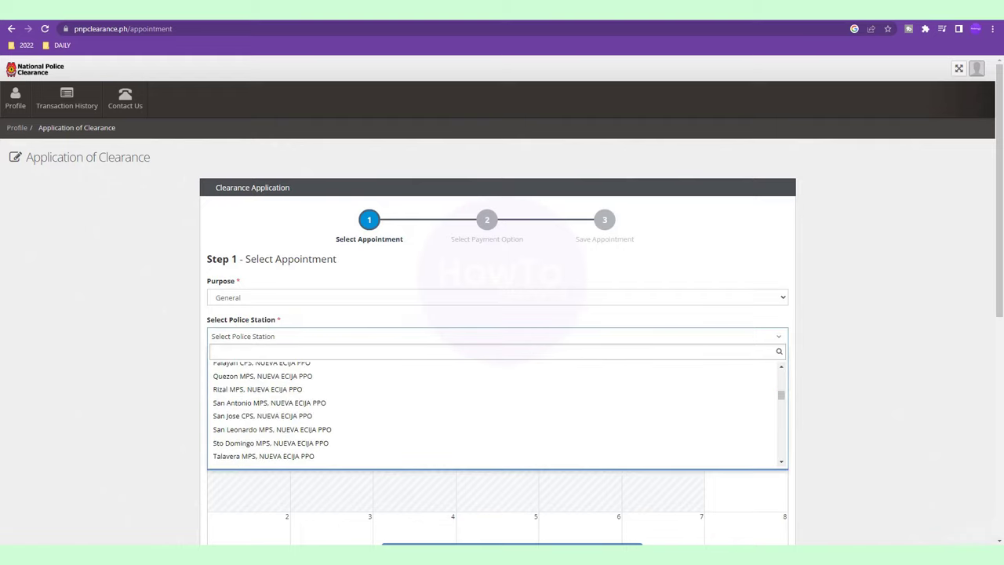
{"action": "left_click", "coordinate": [393, 367]}
{"action": "left_click", "coordinate": [395, 340]}
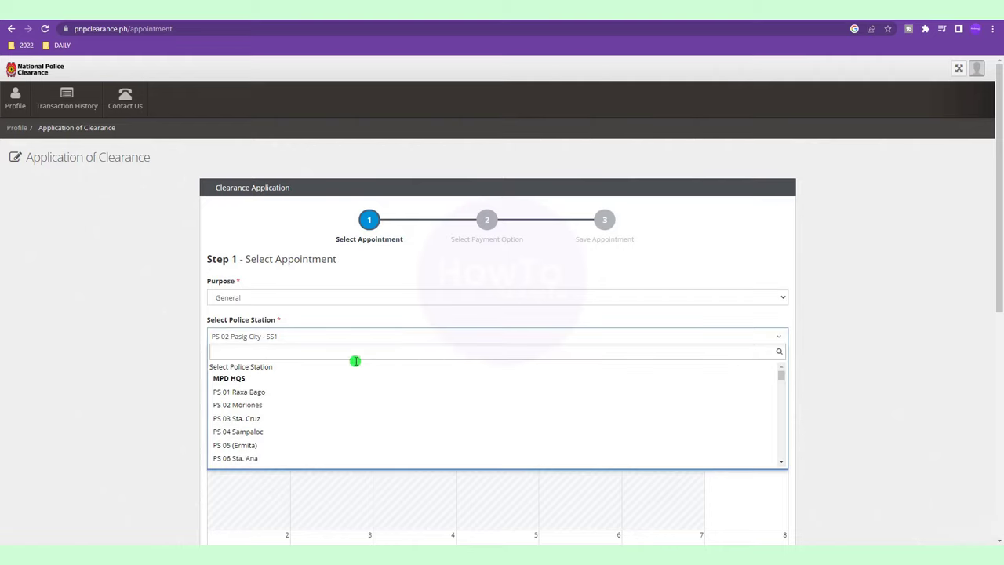
{"action": "type", "text": "pasig"}
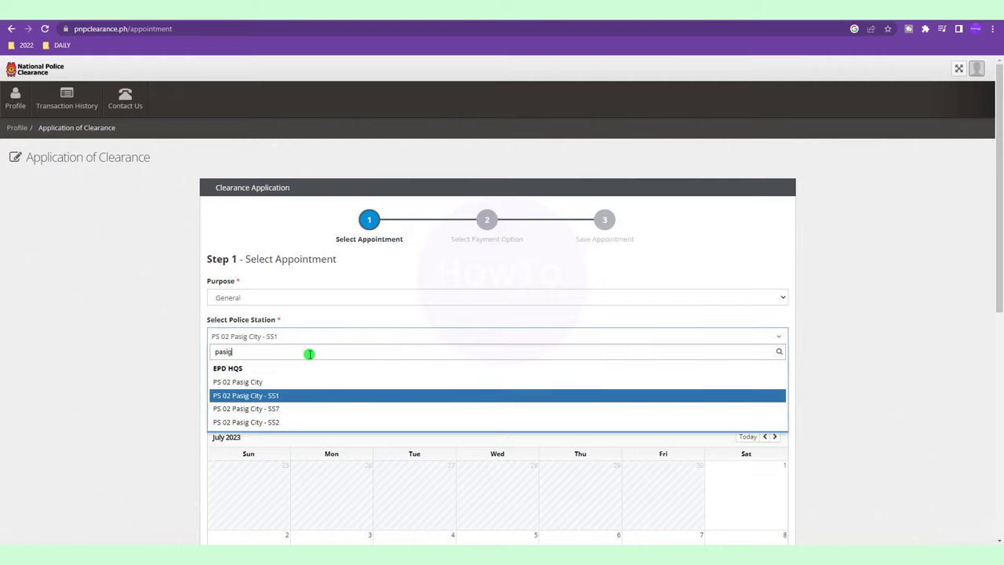
{"action": "left_click", "coordinate": [275, 416]}
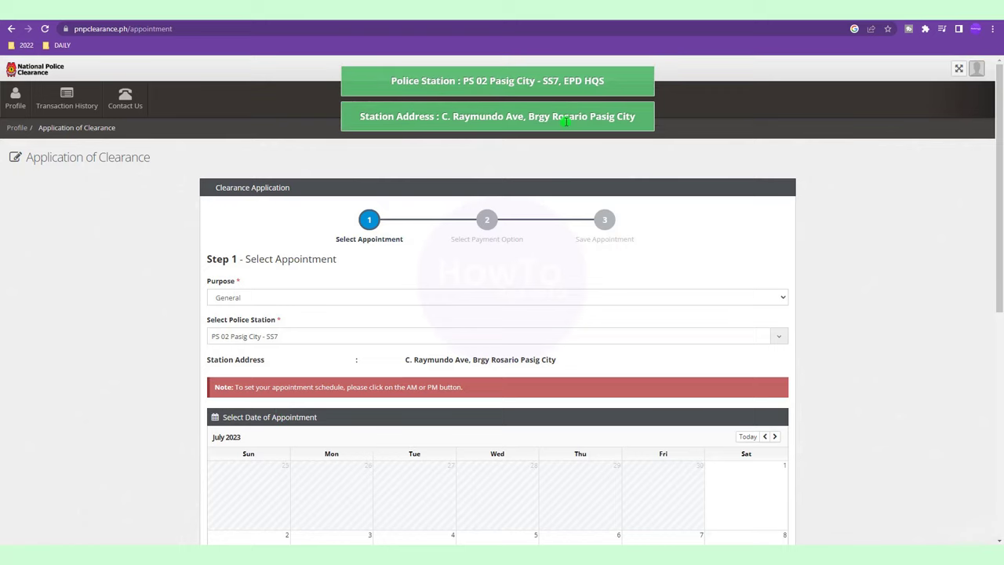
Step: Schedule the appointment in the AM slot of July 12, 2023, and proceed to the payment options
{"action": "scroll", "coordinate": [987, 265], "scroll_direction": "down", "scroll_amount": 3}
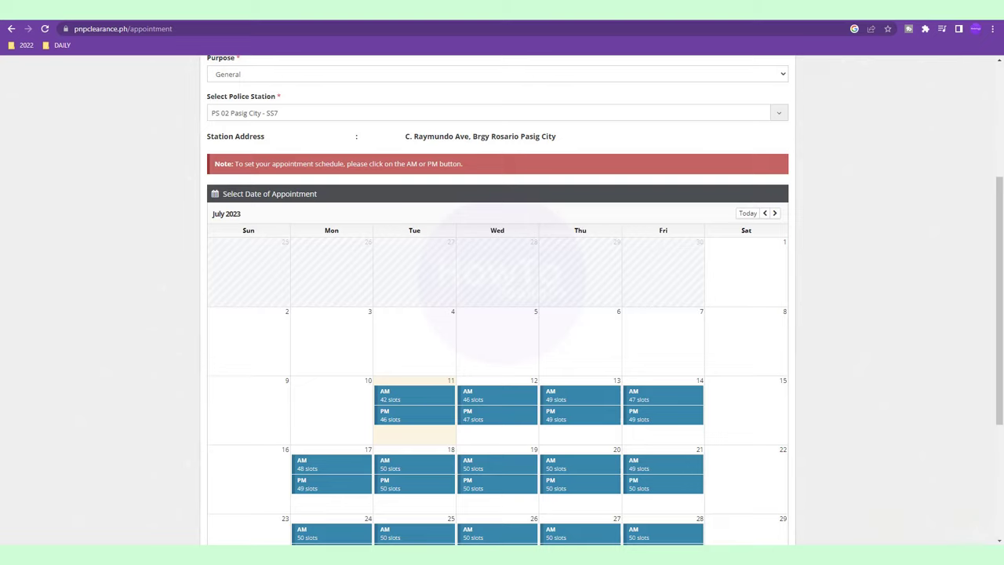
{"action": "left_click", "coordinate": [961, 553]}
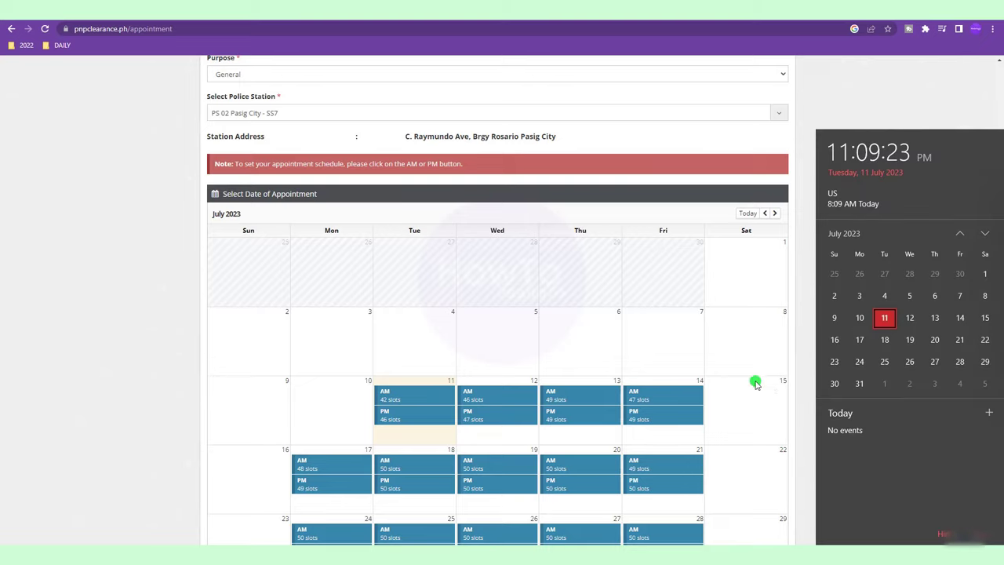
{"action": "left_click", "coordinate": [802, 362]}
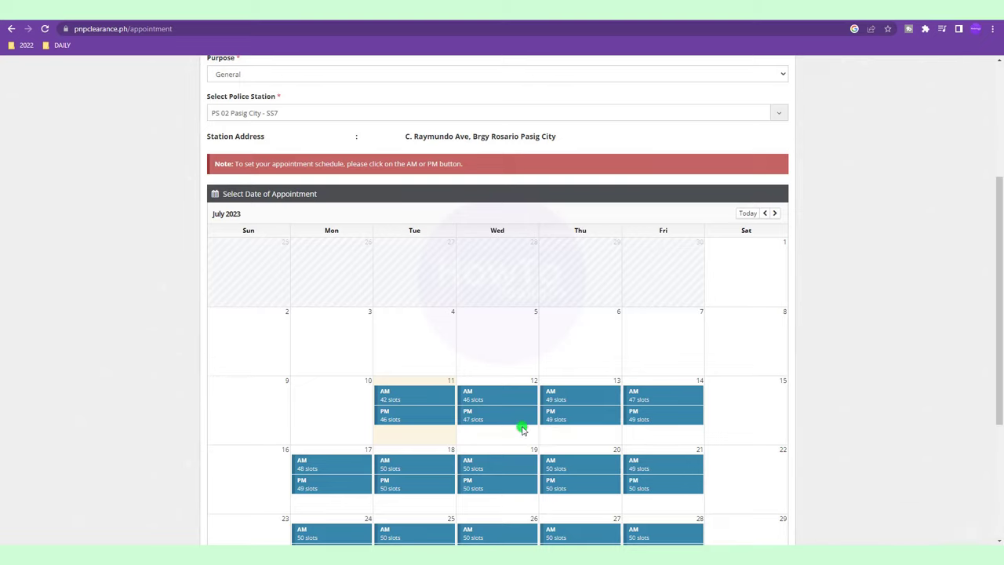
{"action": "left_click", "coordinate": [490, 400]}
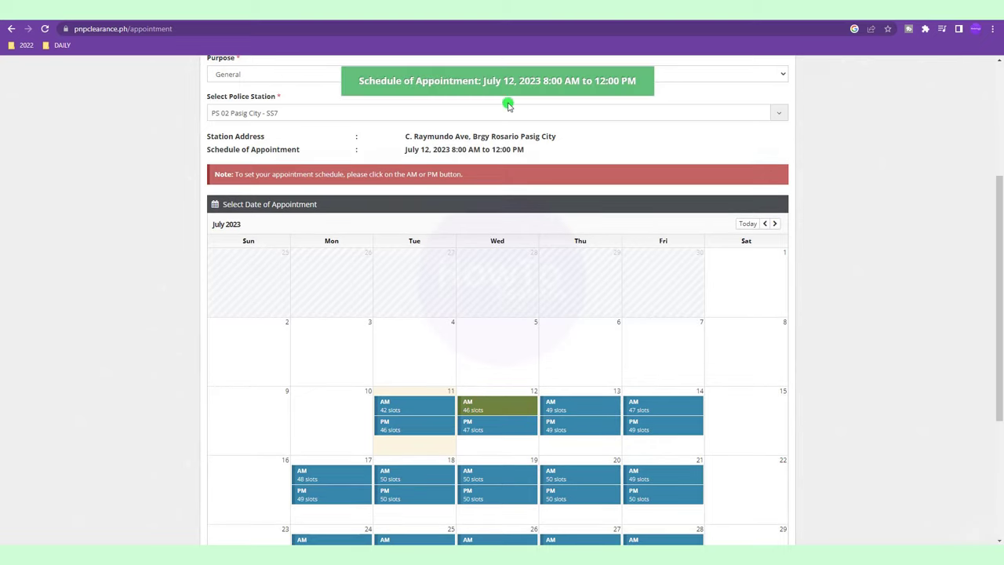
{"action": "left_click", "coordinate": [999, 347]}
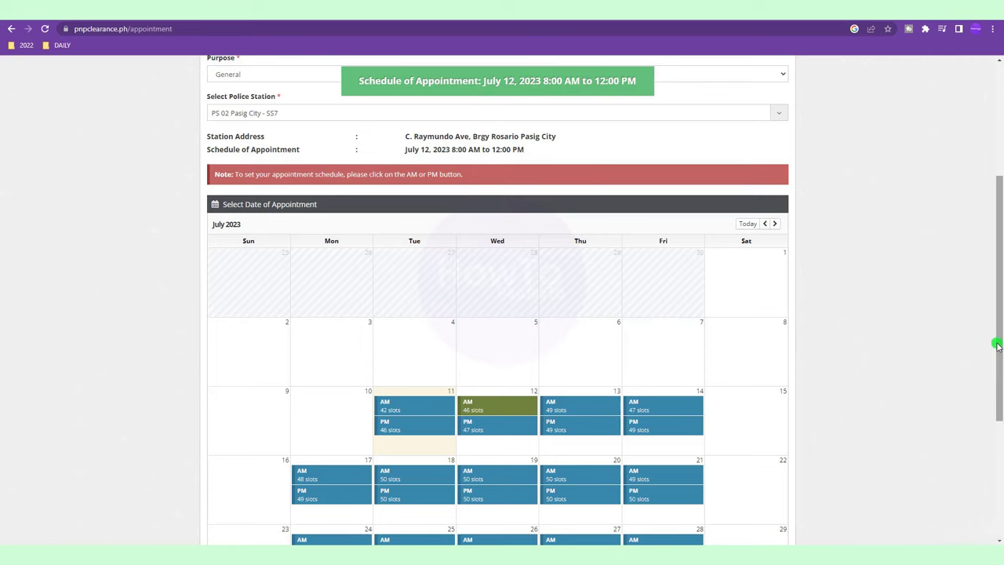
{"action": "scroll", "coordinate": [1000, 338], "scroll_direction": "down", "scroll_amount": 3}
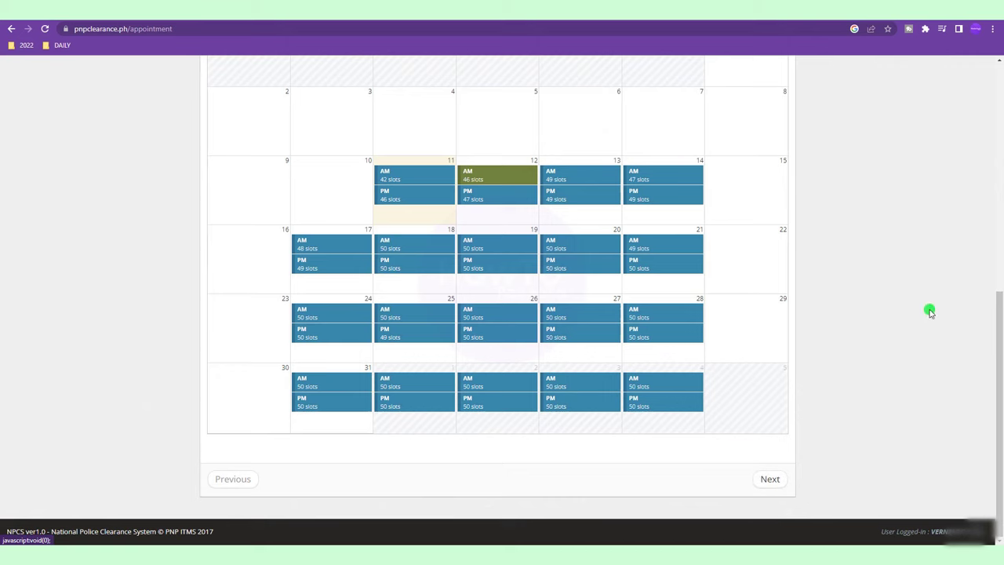
{"action": "left_click", "coordinate": [771, 478]}
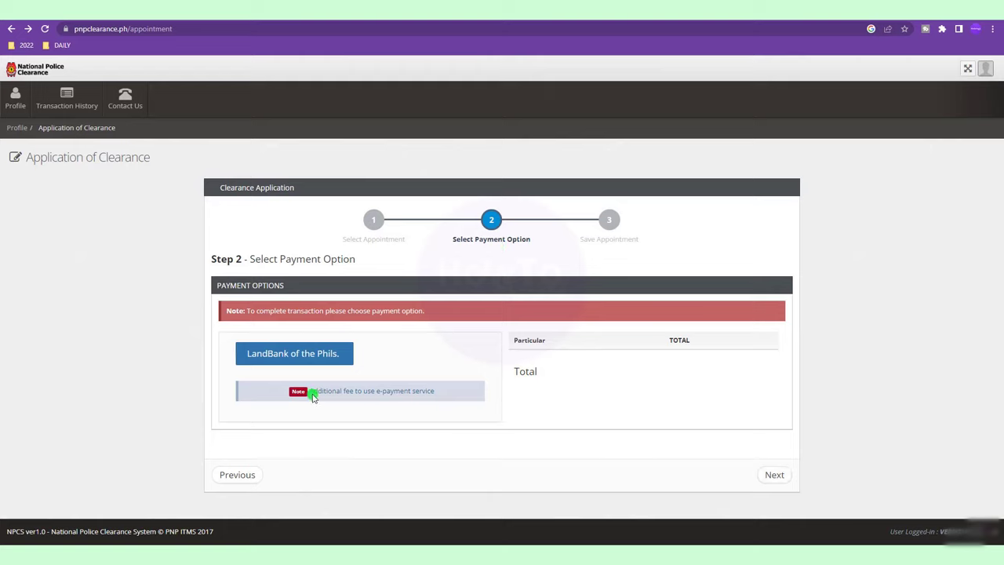
Step: Choose LandBank of the Phils. as the payment option and save the clearance appointment
{"action": "left_click", "coordinate": [306, 356]}
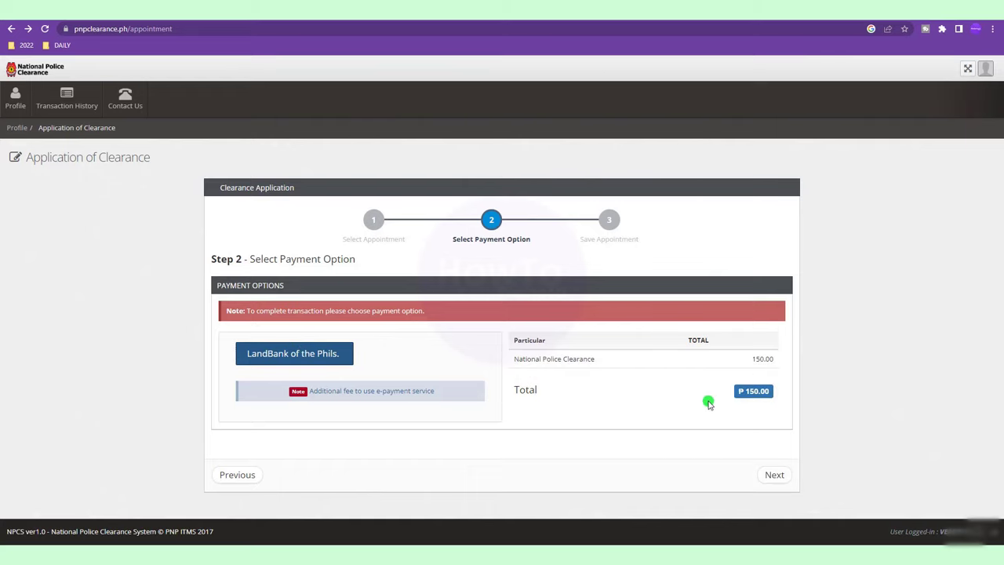
{"action": "left_click", "coordinate": [775, 476]}
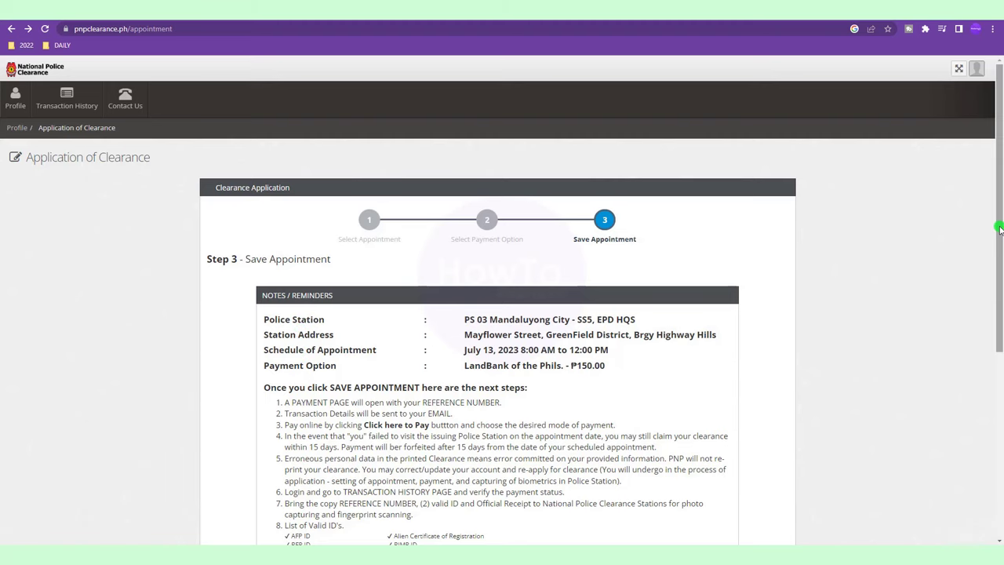
{"action": "scroll", "coordinate": [1000, 228], "scroll_direction": "down", "scroll_amount": 3}
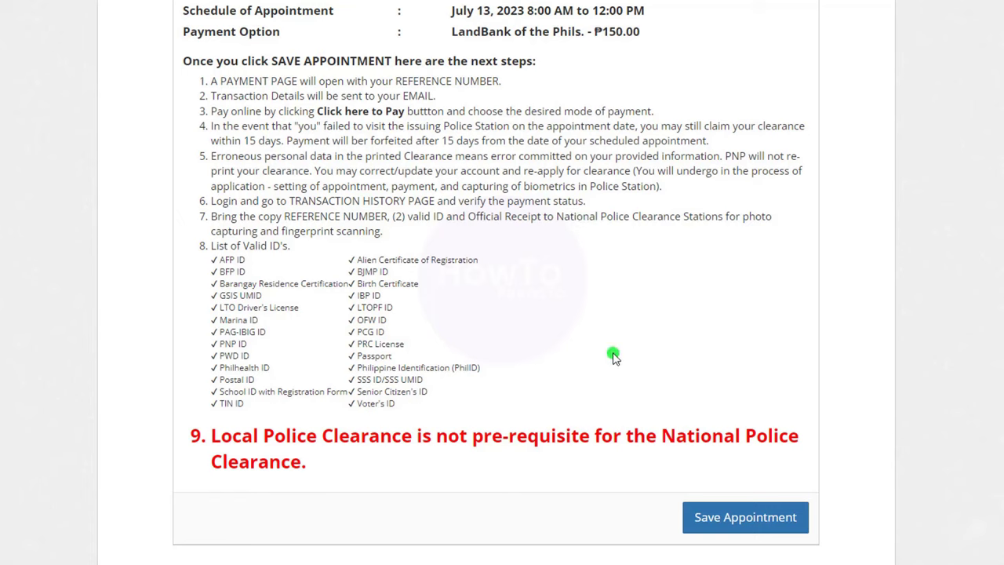
{"action": "left_click", "coordinate": [724, 528]}
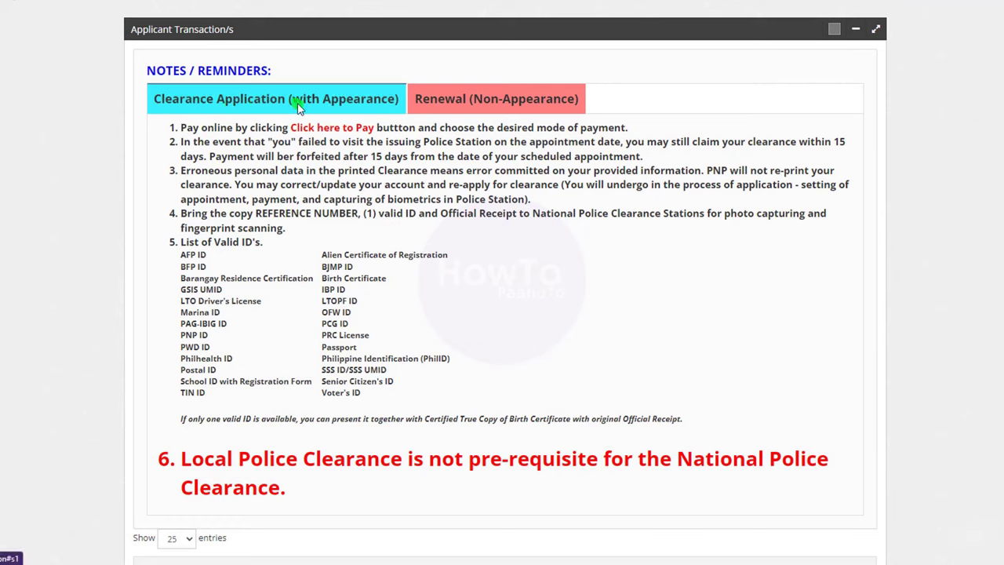
Step: Read the reminders for non-appearance renewal and for applications with appearance, and examine the saved appointment's transaction details
{"action": "left_click", "coordinate": [441, 104]}
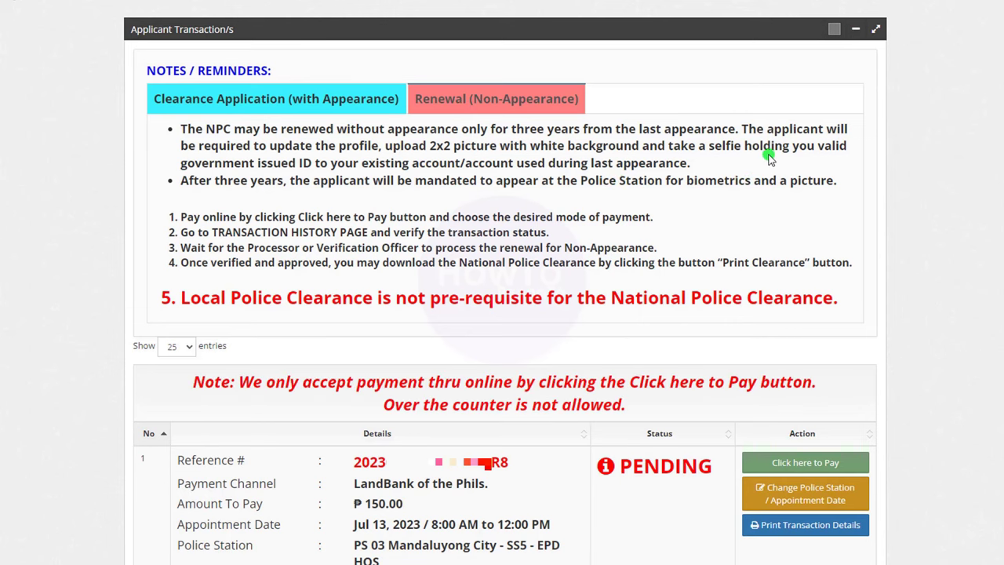
{"action": "left_click", "coordinate": [278, 110]}
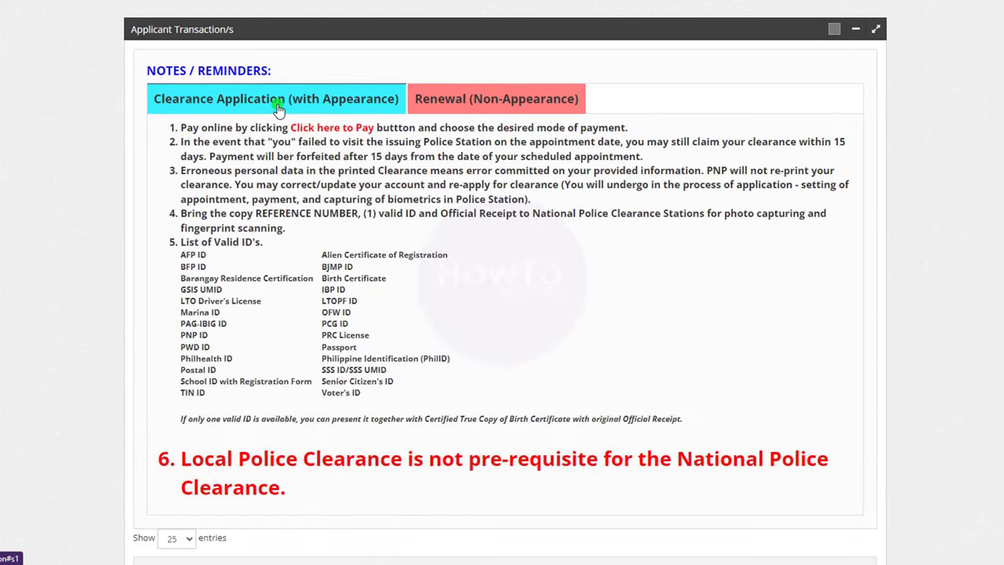
{"action": "scroll", "coordinate": [502, 314], "scroll_direction": "down", "scroll_amount": 5}
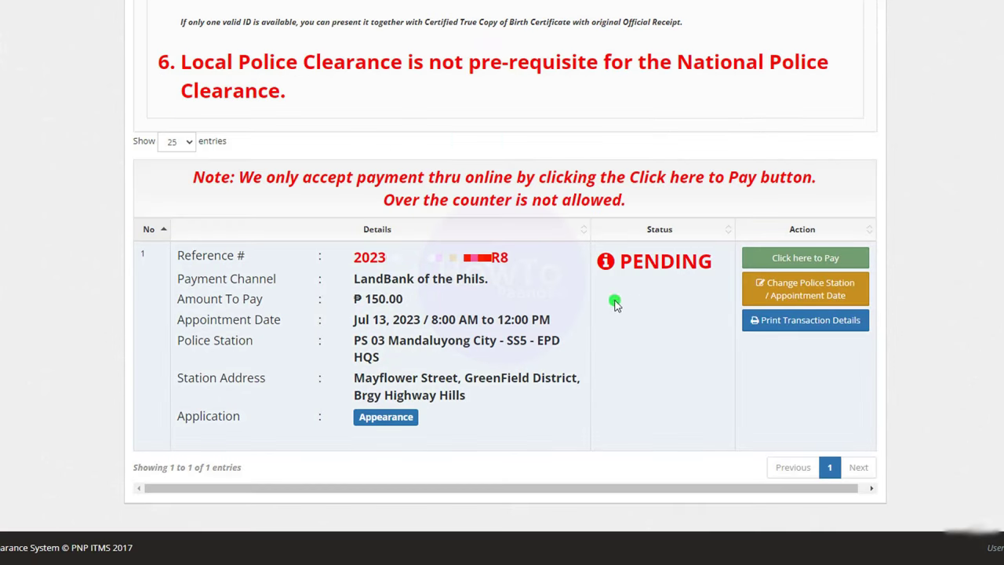